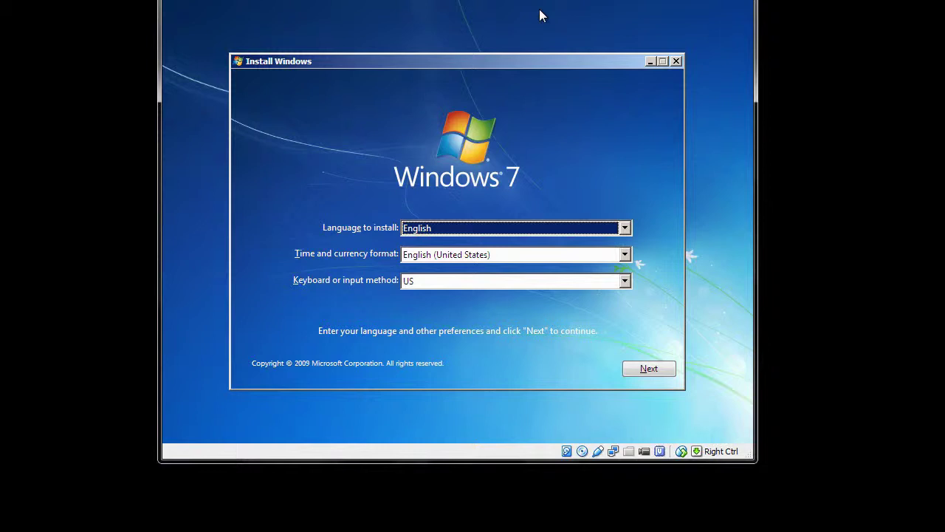
- Keep English as the language, set English (United Kingdom) time format and United Kingdom keyboard
left_click(624, 228)
left_click(625, 229)
left_click(624, 253)
scroll(601, 282, "up", 1)
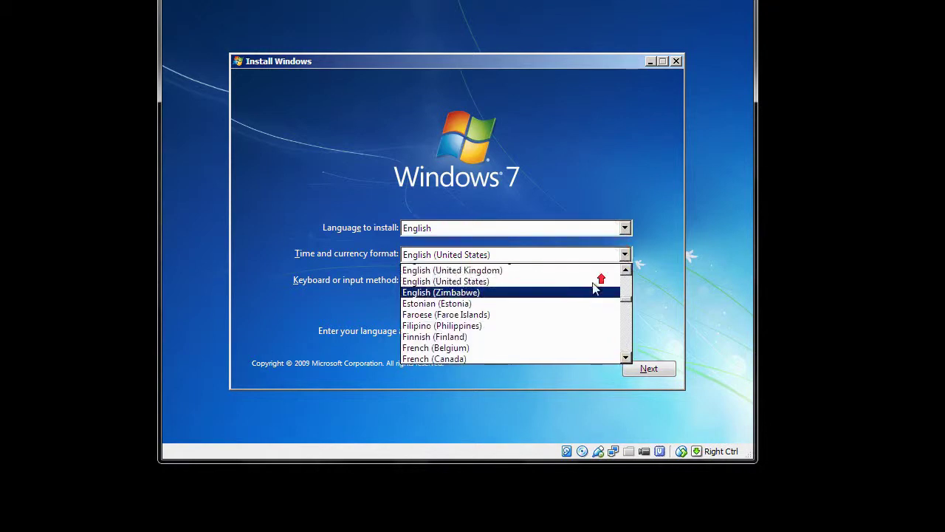
left_click(477, 292)
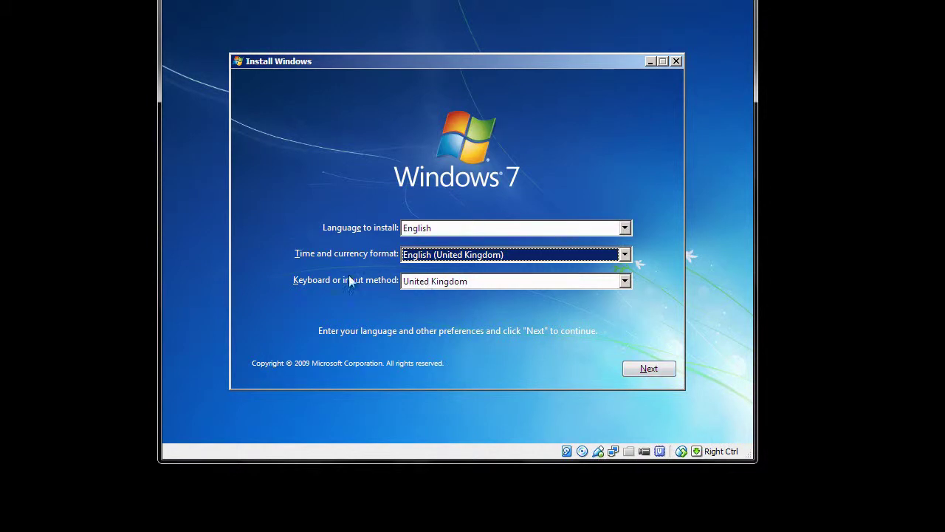
left_click(624, 280)
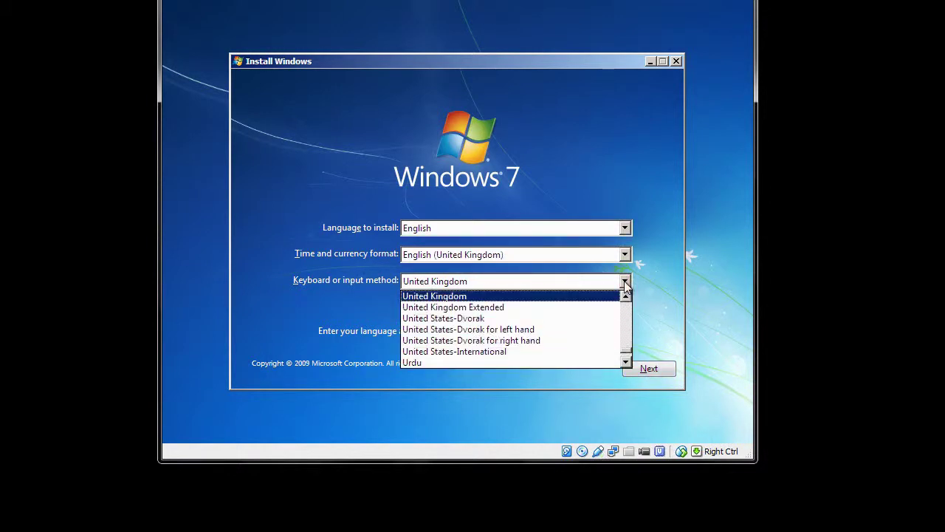
left_click(625, 285)
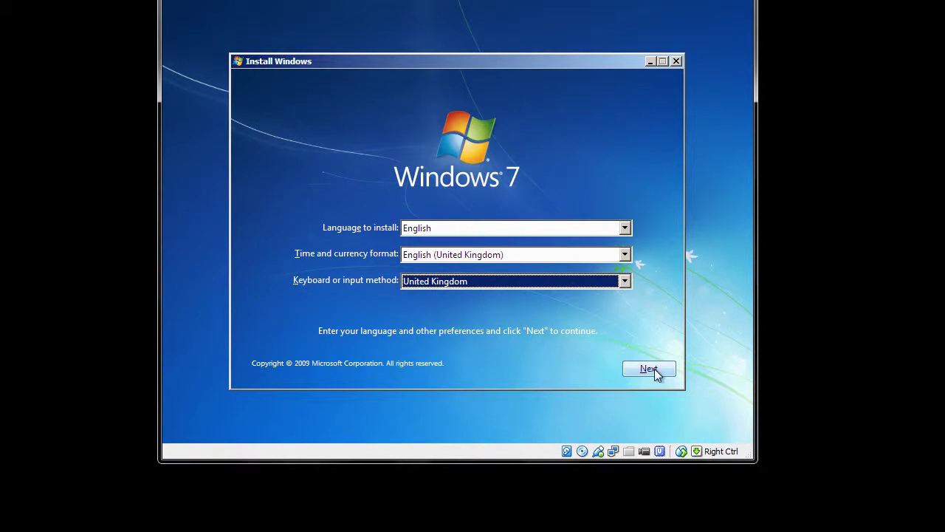
left_click(645, 370)
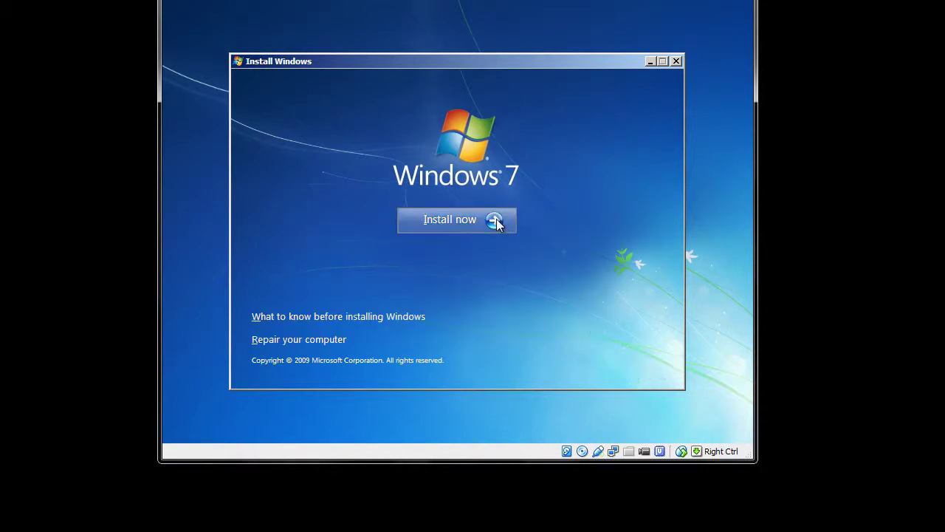
- Start the installation and accept the Windows 7 Professional license terms
left_click(496, 219)
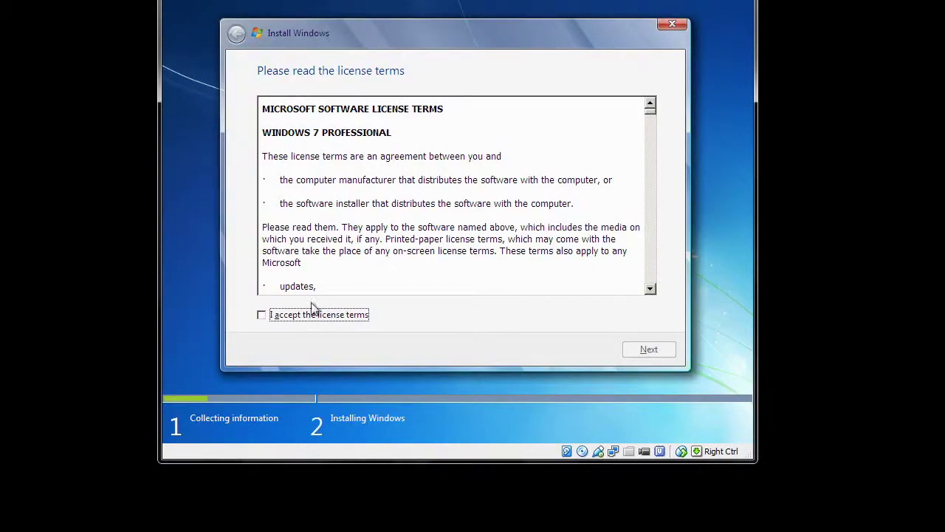
left_click(262, 314)
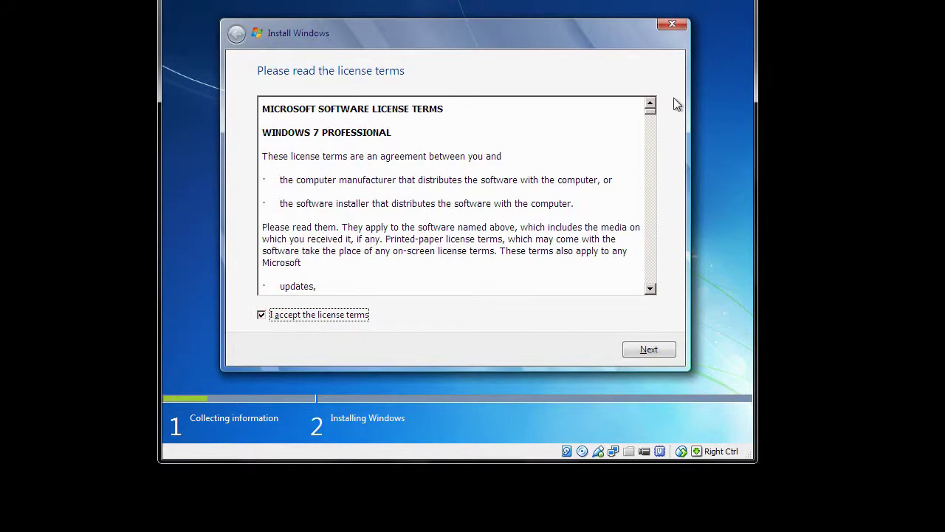
mouse_move(650, 107)
left_mouse_down()
mouse_move(652, 281)
mouse_move(647, 93)
left_mouse_up()
left_click(648, 350)
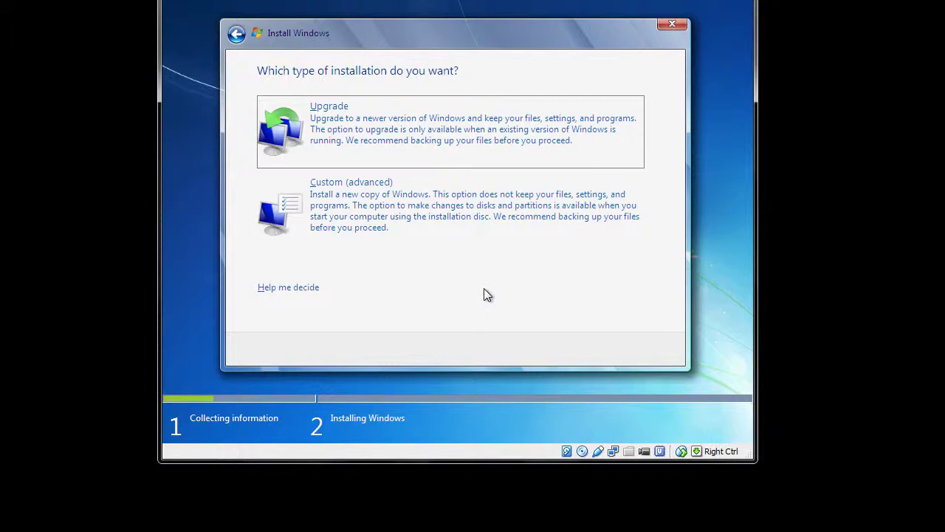
- Choose the Custom (advanced) installation type for a fresh install
left_click(389, 212)
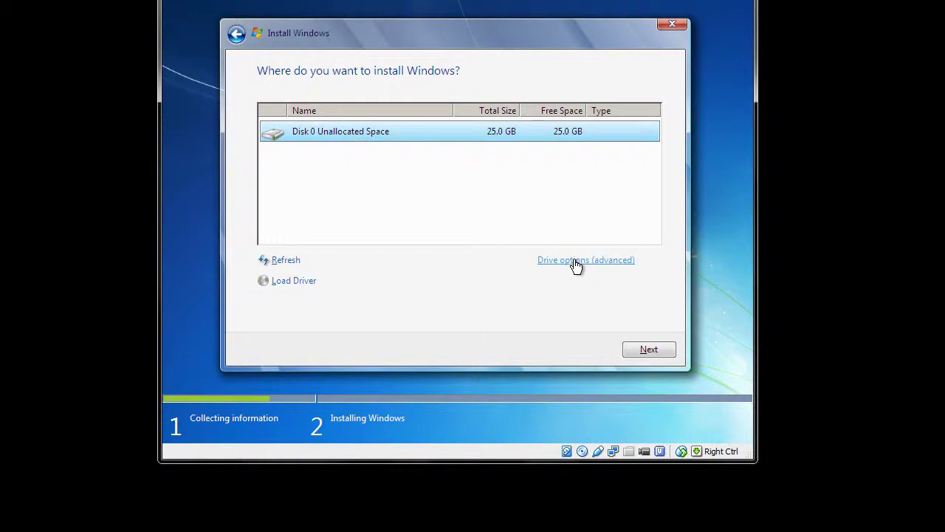
- Install Windows onto Disk 0's 25.0 GB unallocated space
left_click(653, 351)
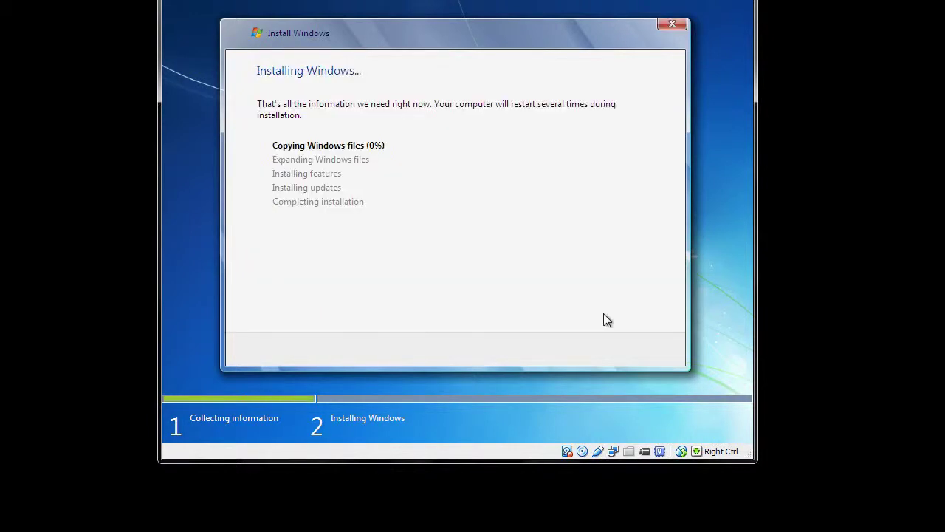
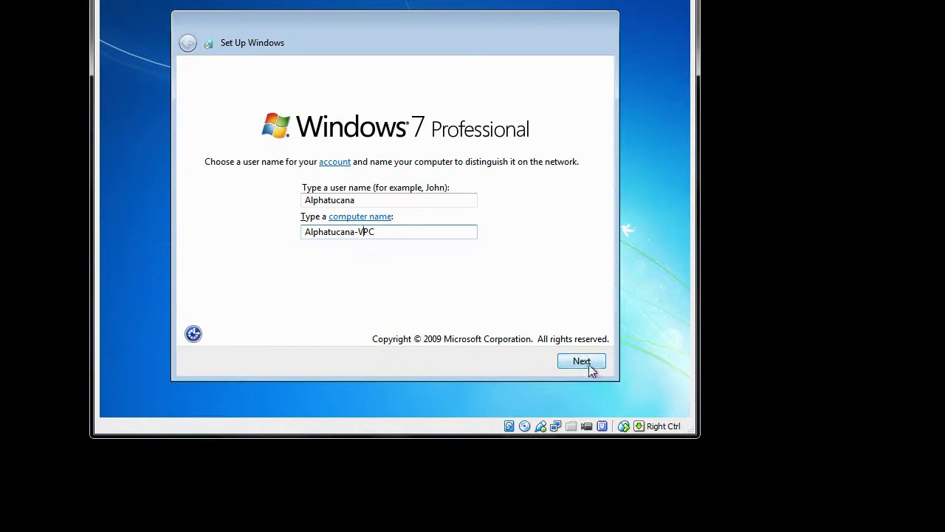
- Accept the user and computer names and continue without an account password
left_click(590, 370)
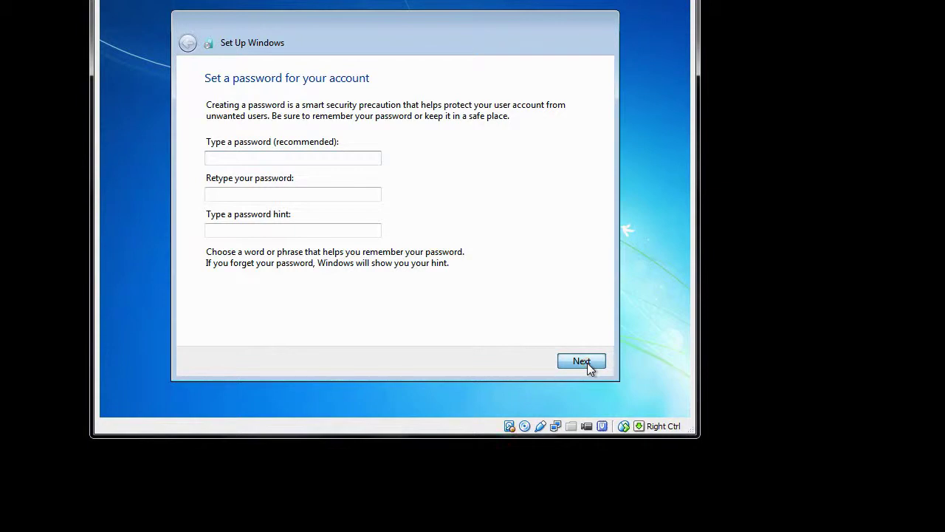
left_click(587, 362)
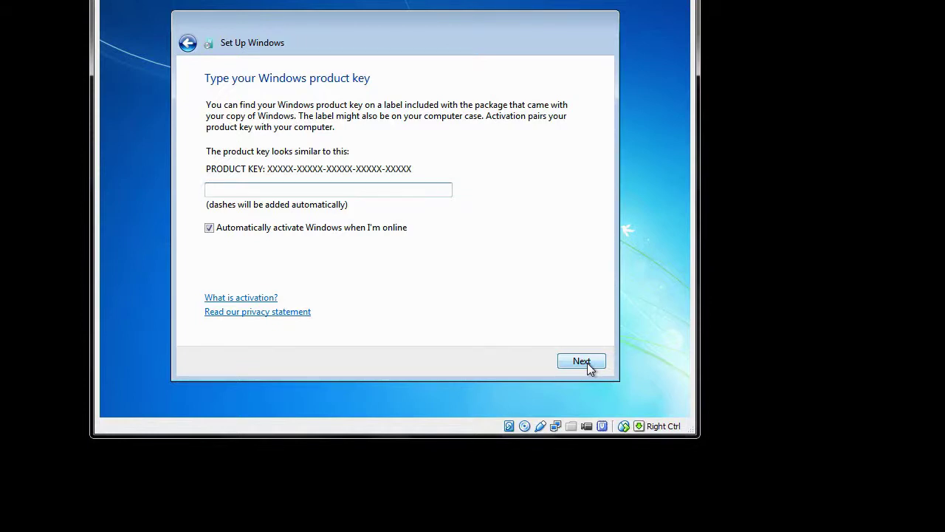
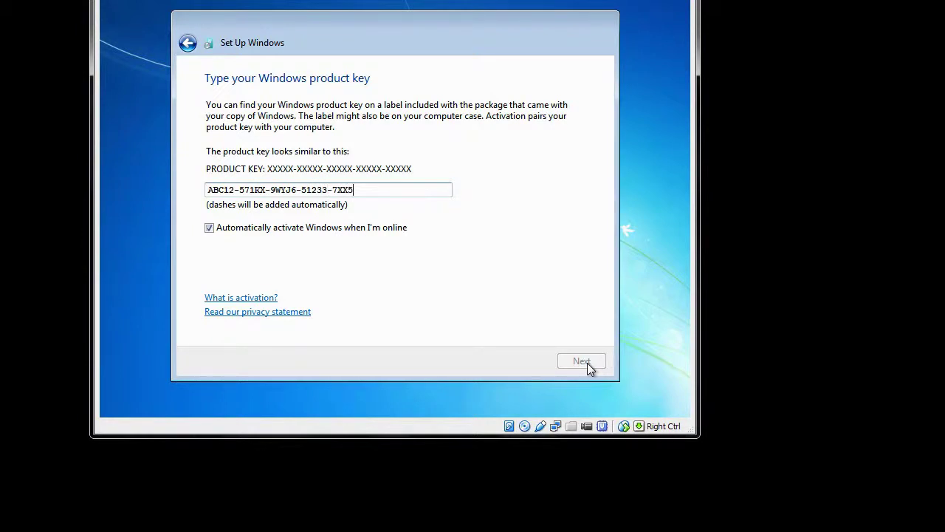
- Enter the Windows 7 product key and submit it
left_click(578, 362)
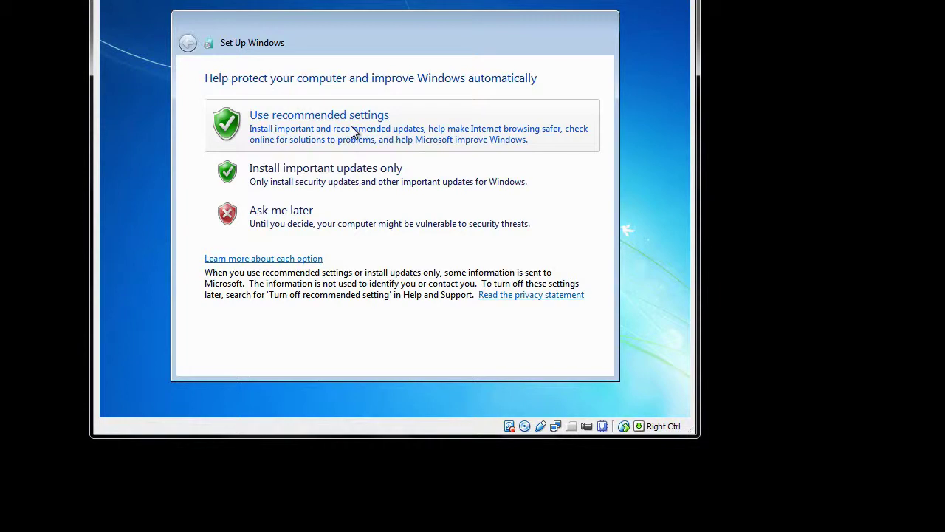
- Use recommended settings and keep the Dublin, Edinburgh, Lisbon, London time zone and date
left_click(229, 128)
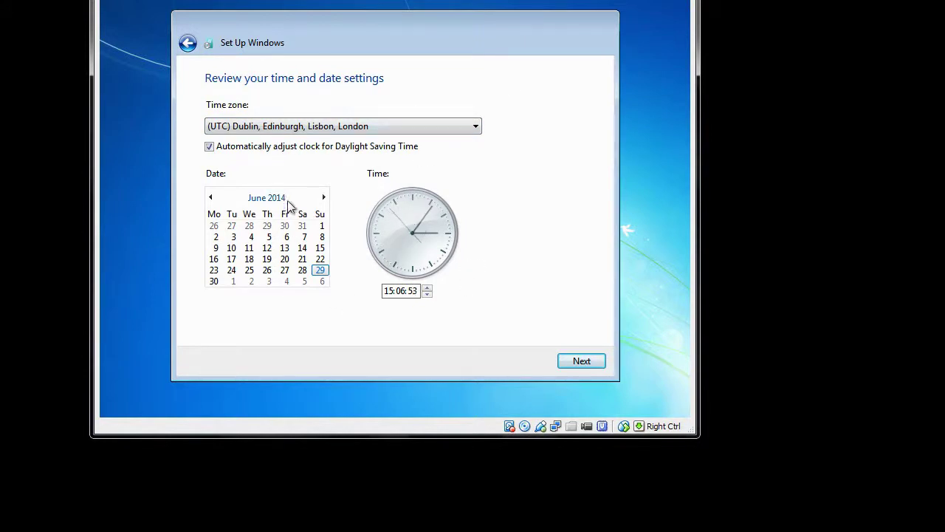
left_click(474, 128)
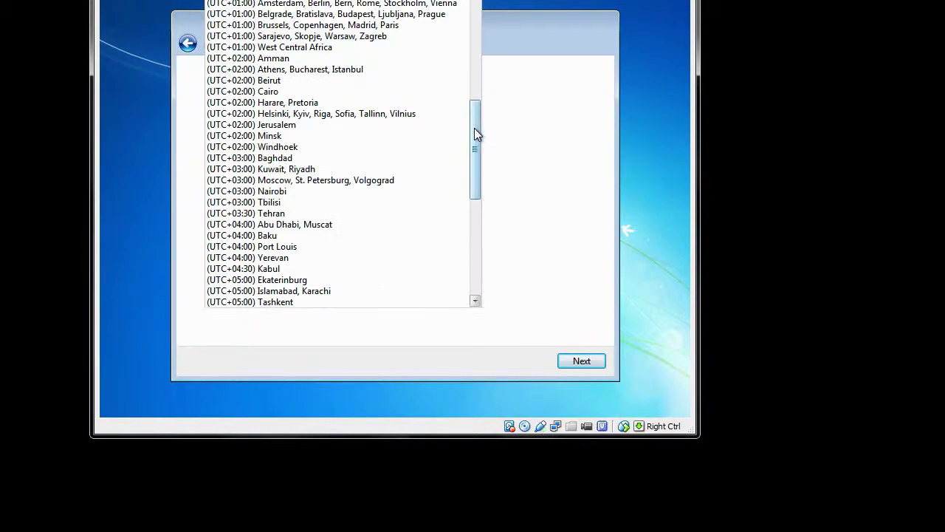
left_click(582, 196)
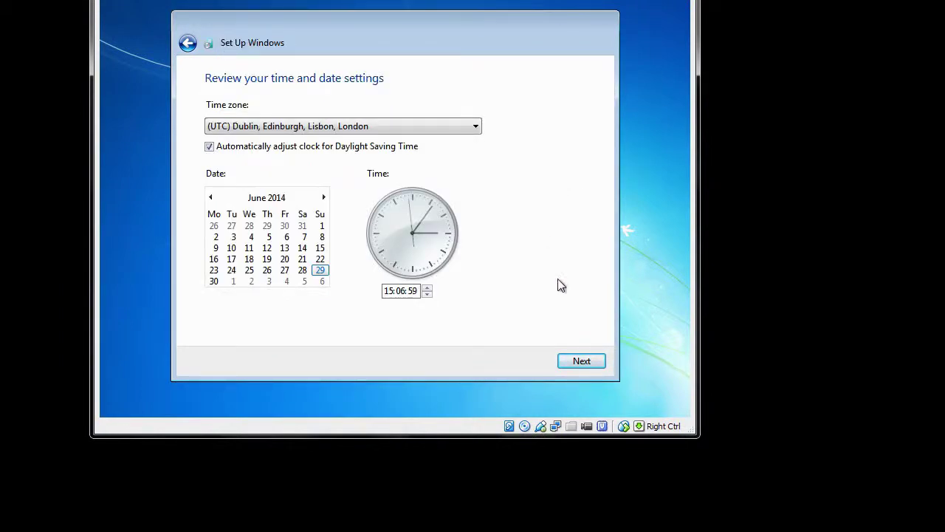
left_click(573, 366)
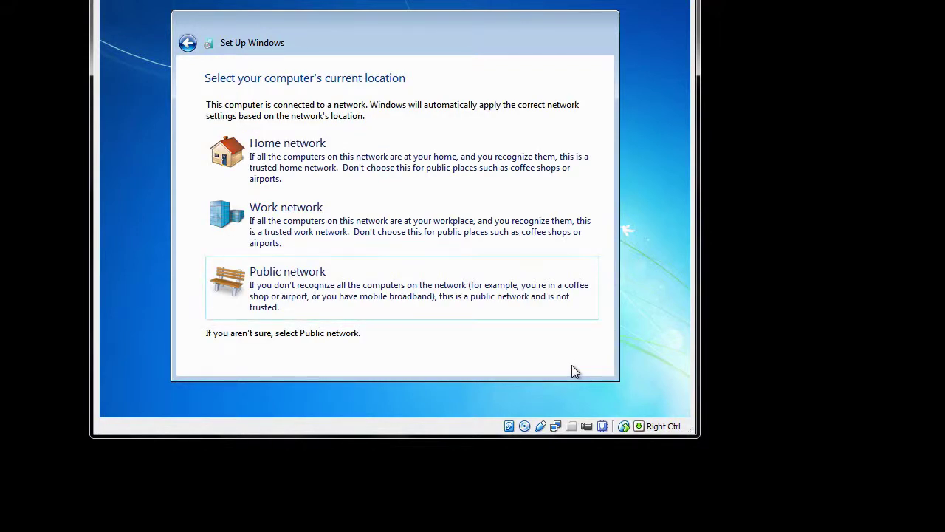
- Set the network location to Home network and let setup finish to the desktop
left_click(269, 163)
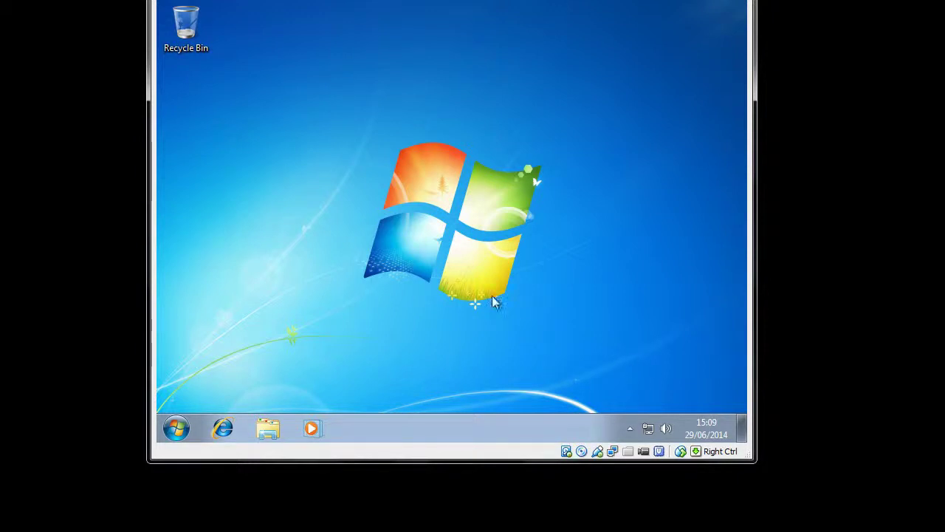
- Change the guest display resolution to 1024 × 768 and keep the changes
right_click(409, 198)
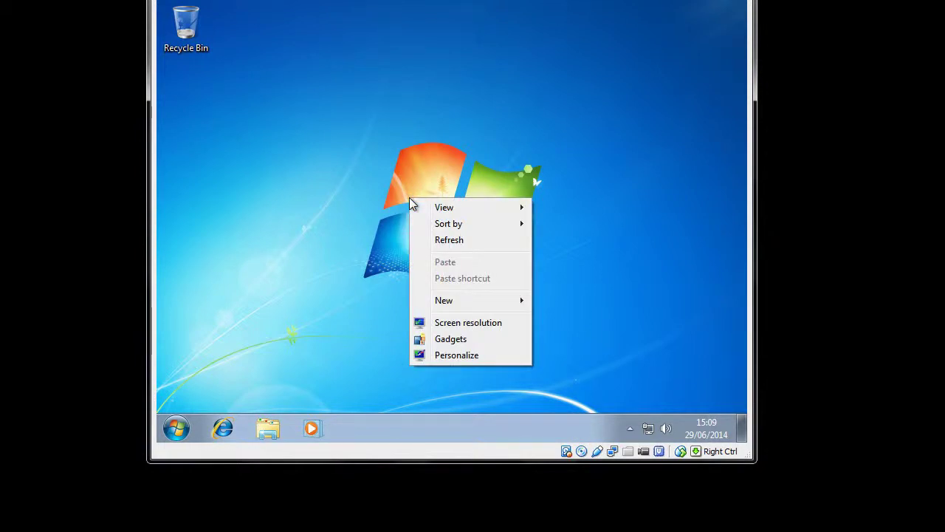
left_click(454, 324)
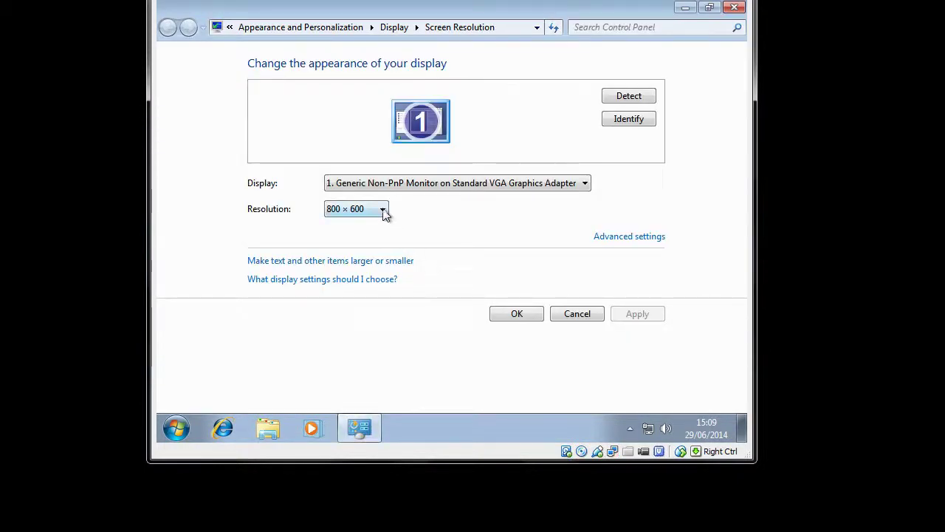
left_click(383, 211)
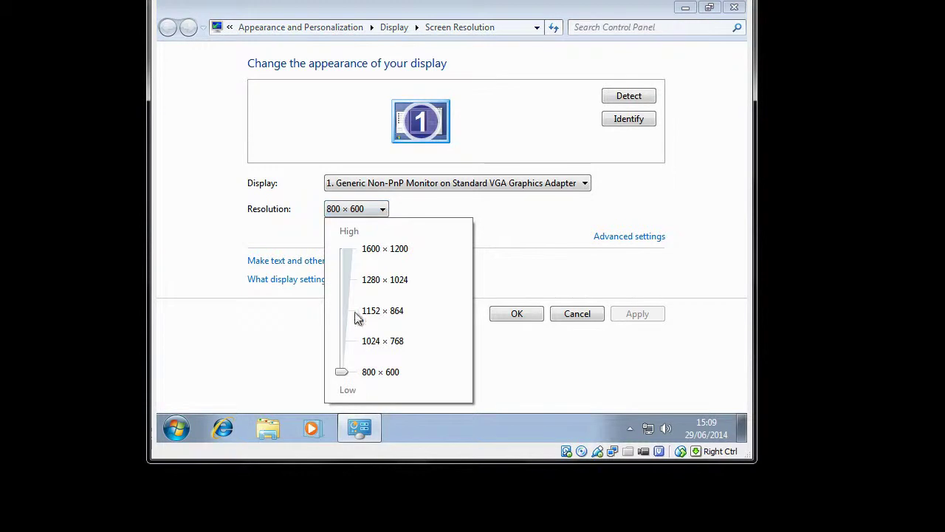
left_click_drag(342, 369, 342, 342)
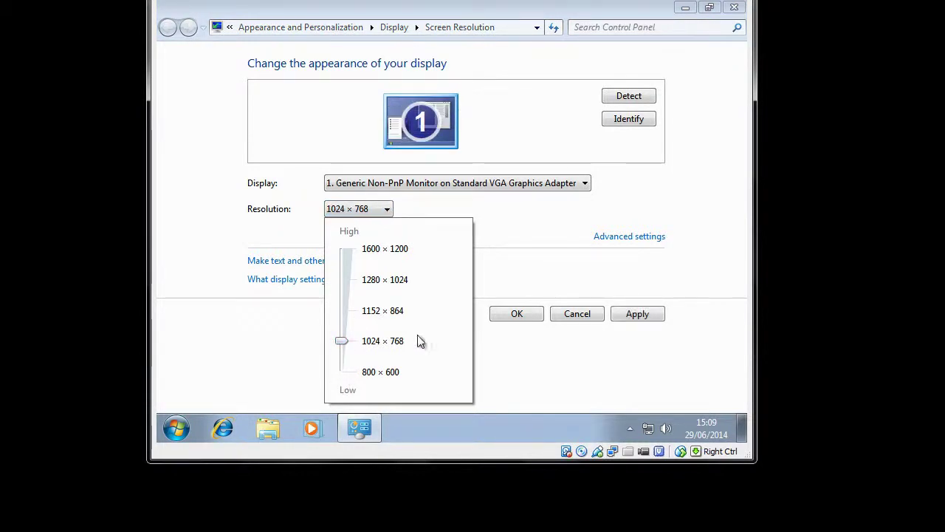
left_click(518, 314)
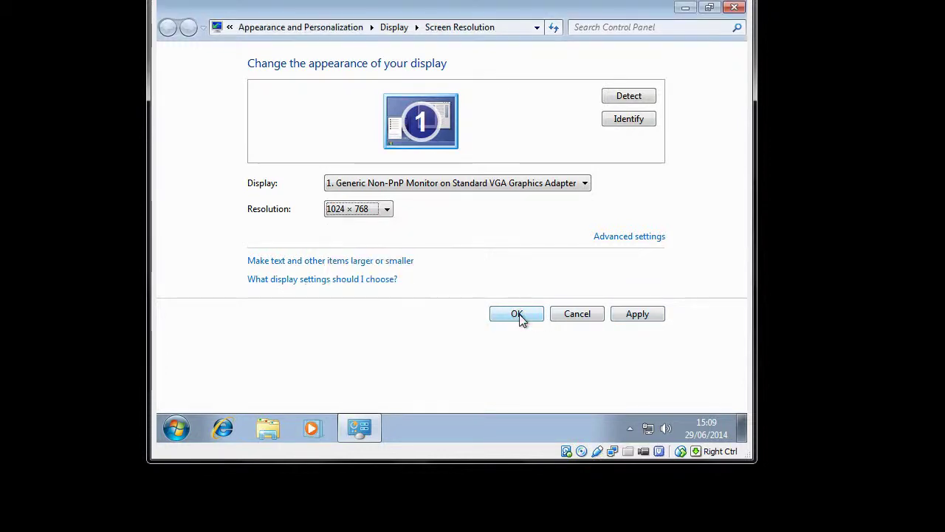
left_click(518, 315)
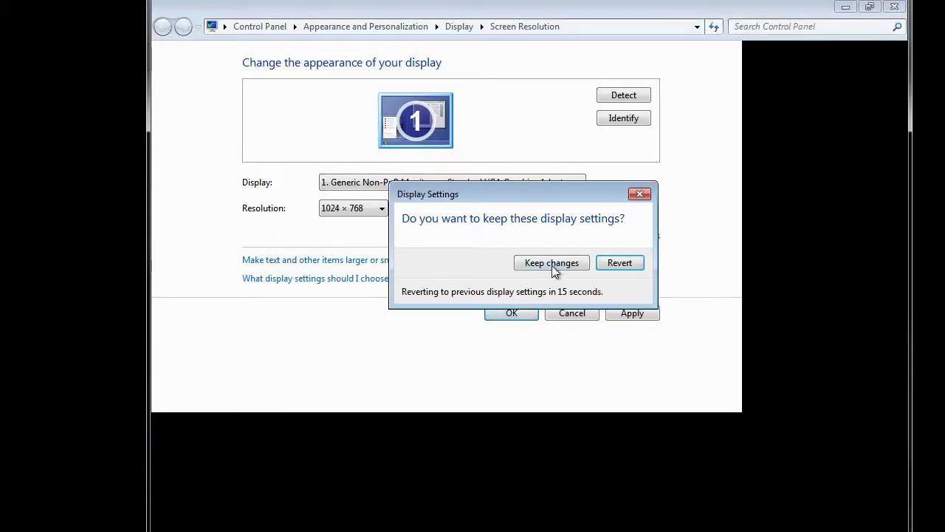
left_click(552, 263)
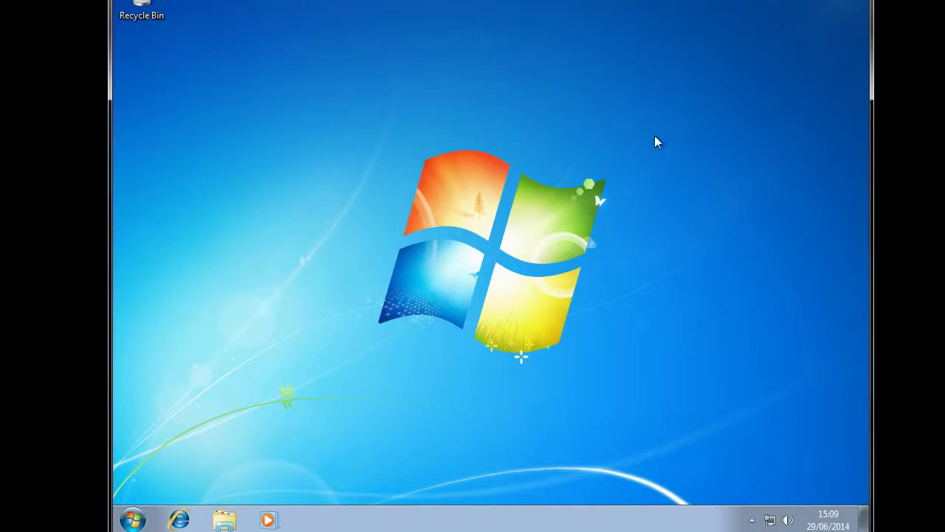
- Apply the Scenes theme in Personalization and close the window
right_click(505, 178)
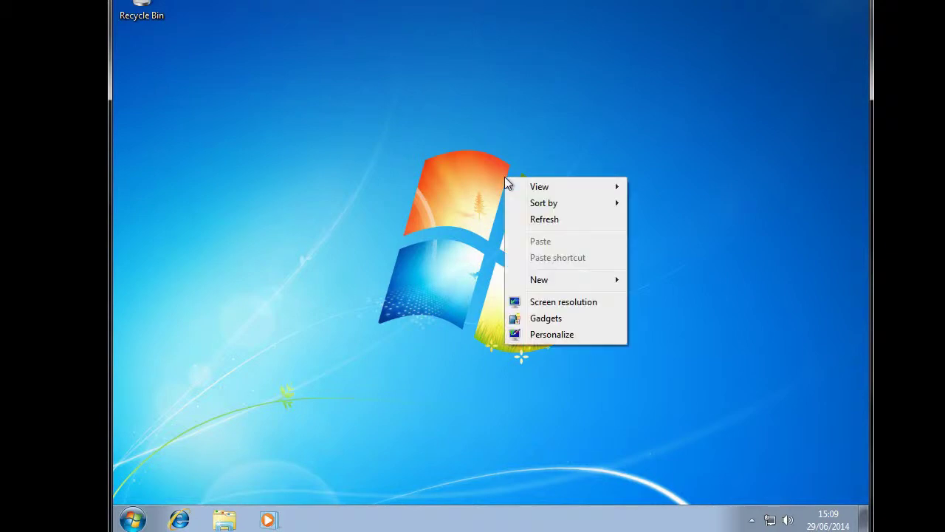
left_click(544, 336)
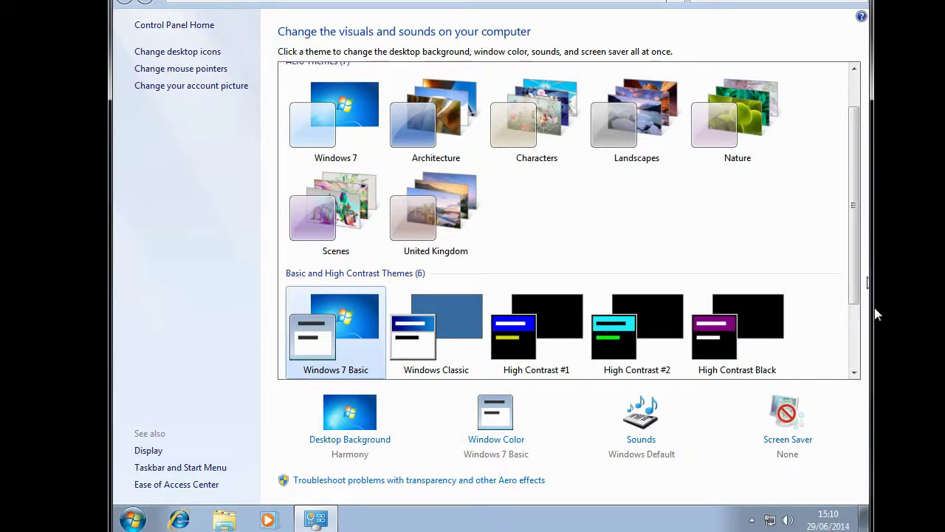
left_click_drag(854, 295, 833, 233)
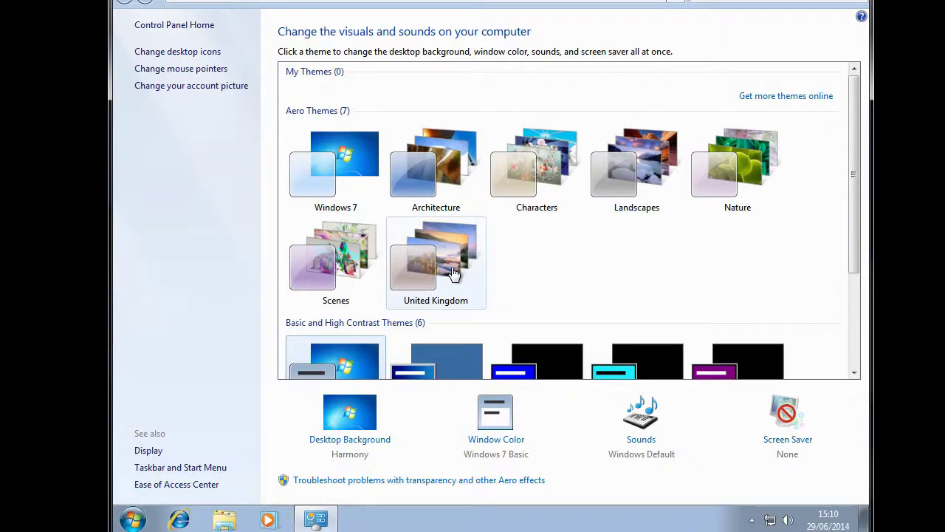
left_click(336, 255)
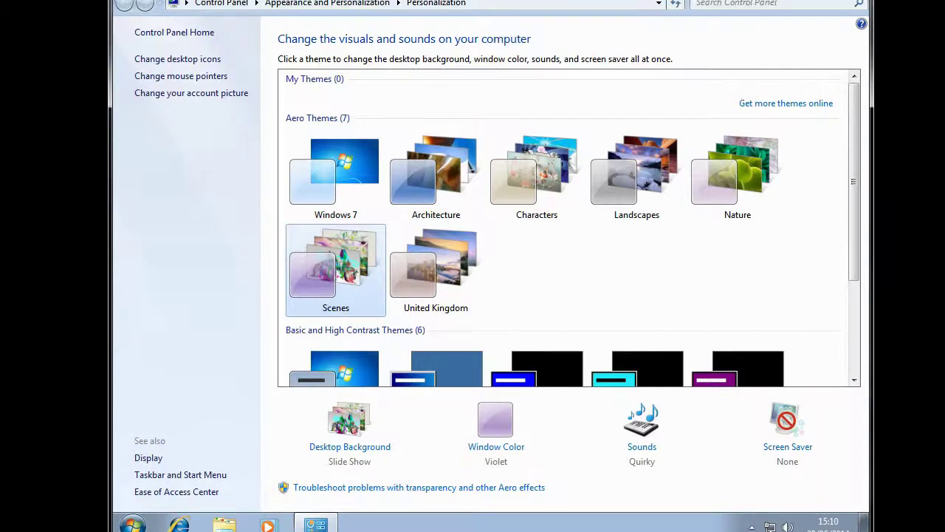
left_click(856, 11)
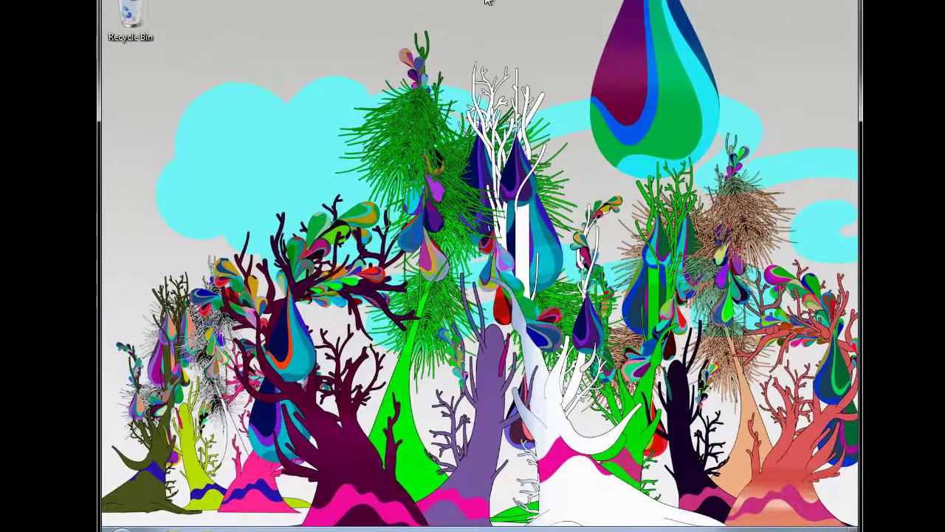
- Switch to the United Kingdom theme with Stonehenge wallpaper and close Personalization
right_click(458, 202)
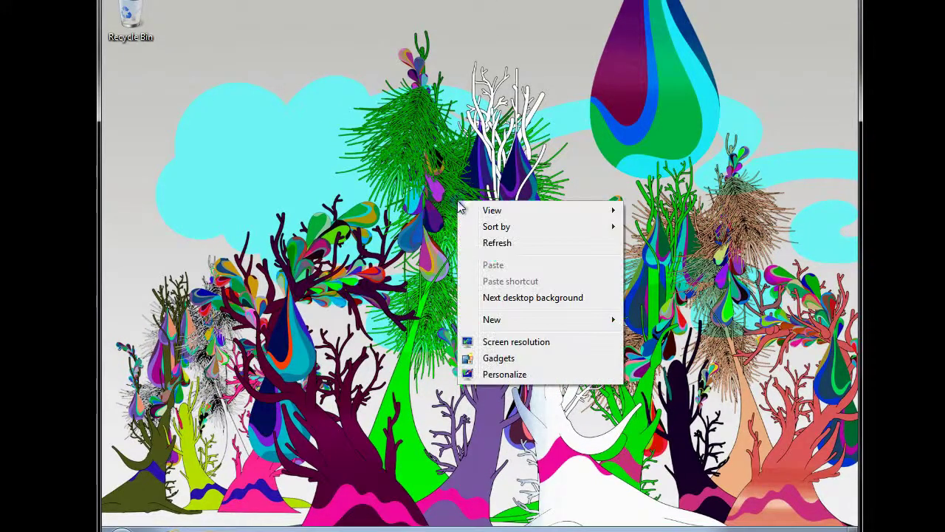
left_click(507, 374)
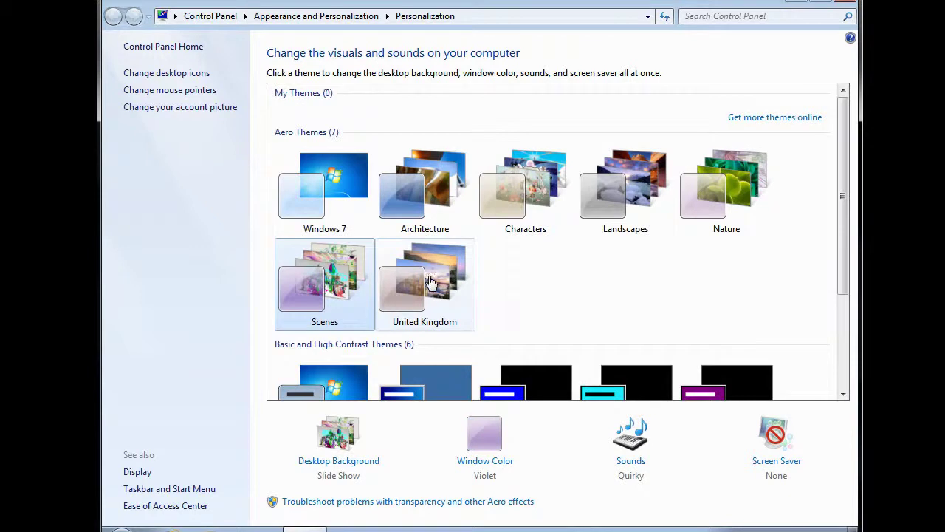
left_click(428, 276)
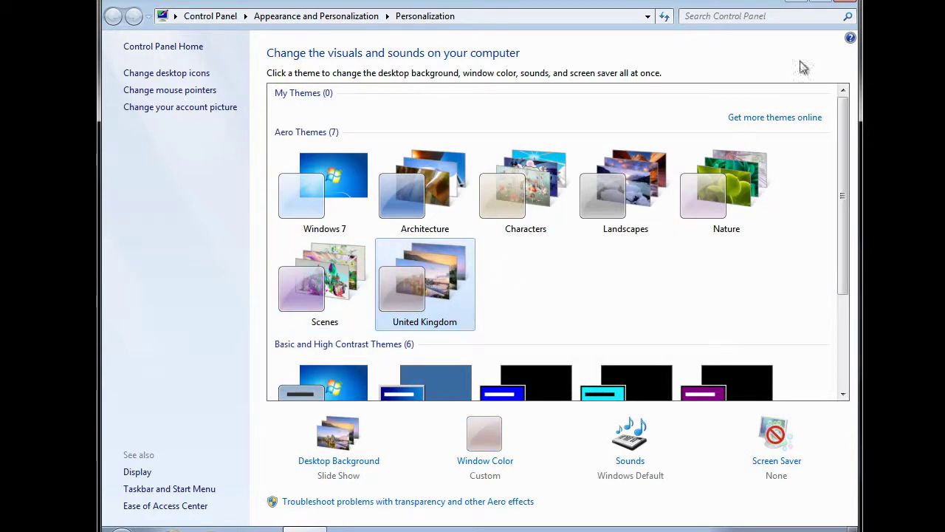
left_click(847, 3)
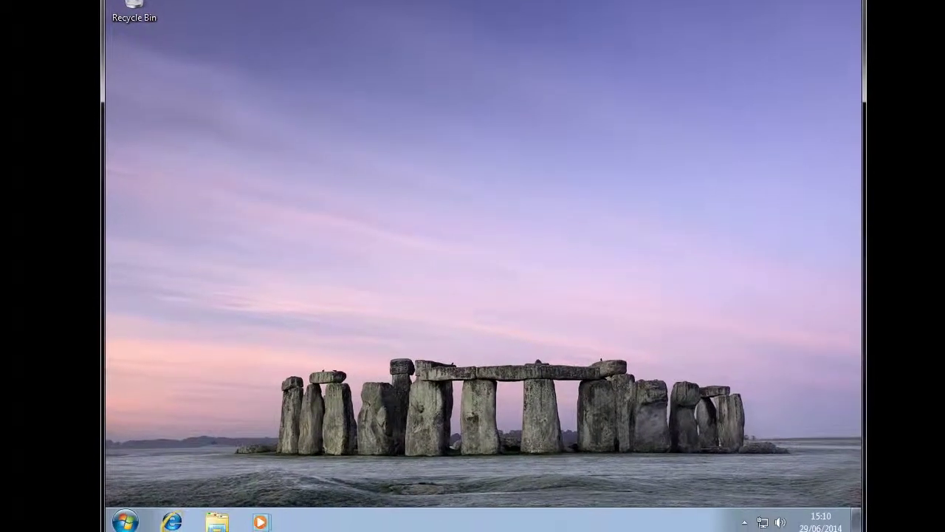
- Launch Windows Update from the Start menu's All Programs list
left_click(743, 522)
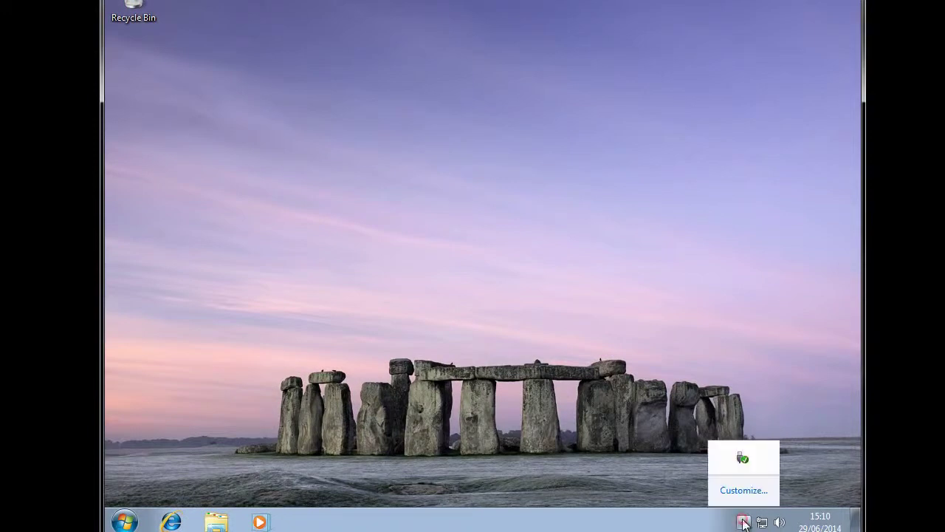
left_click(743, 522)
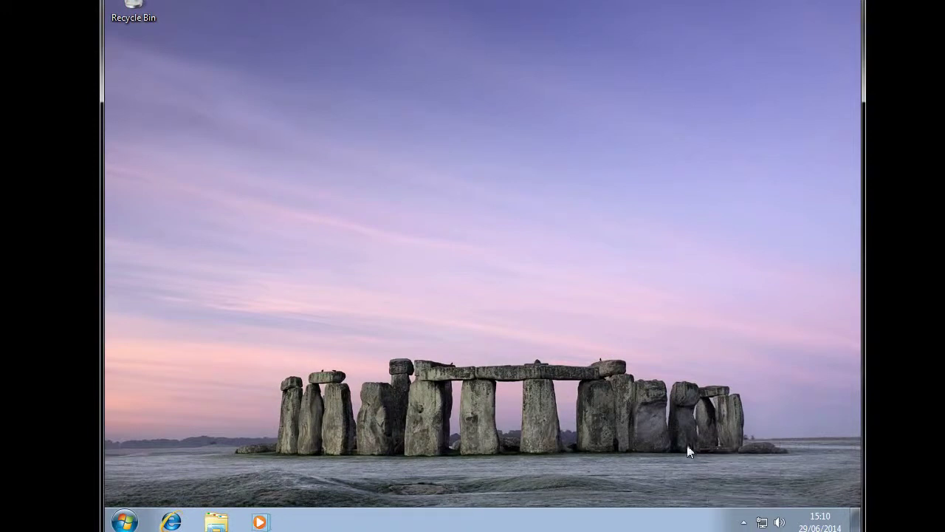
left_click(125, 522)
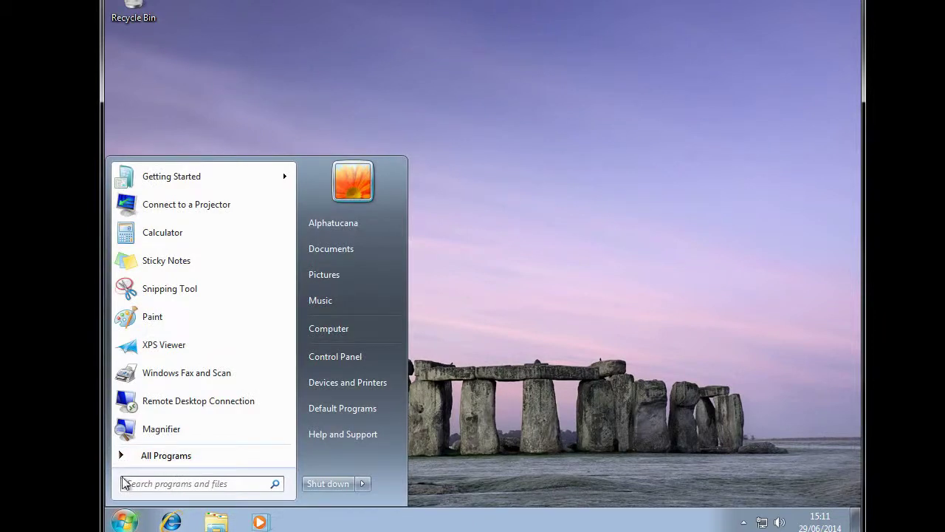
left_click(123, 456)
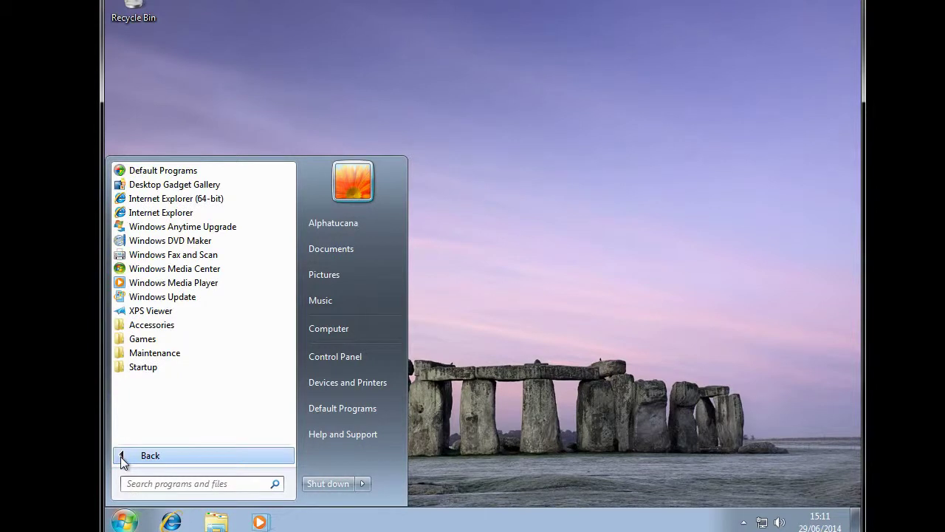
left_click(154, 297)
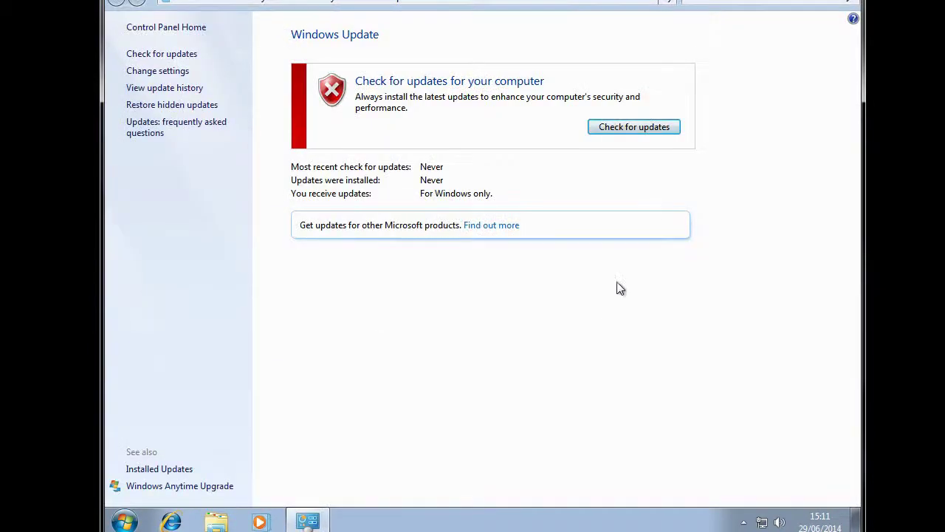
- Check for updates, let both download and install, then restore the window size
left_click(633, 130)
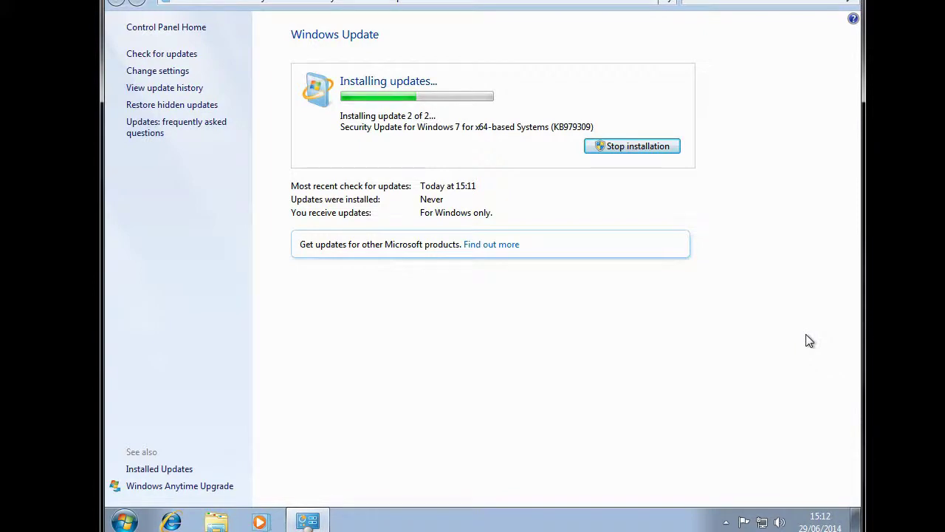
key("super+Down")
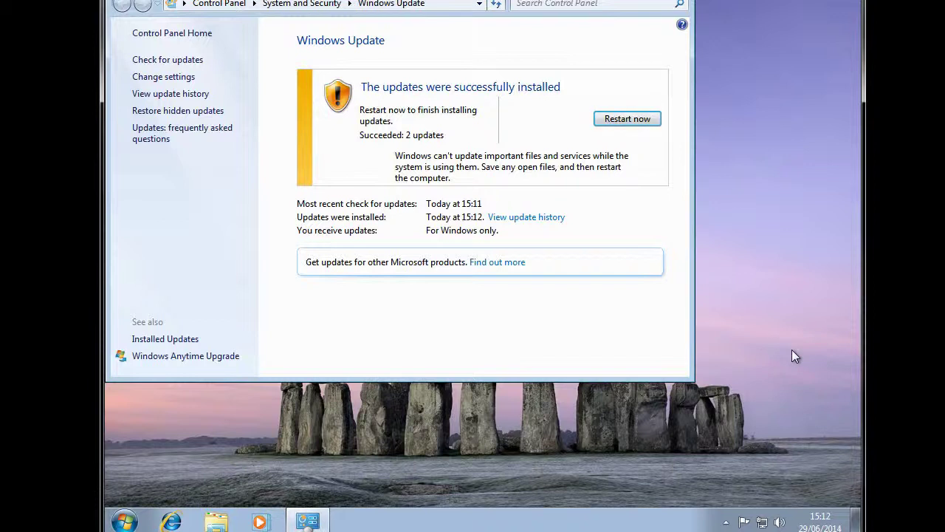
- Restart the guest now to finish installing the two updates
left_click(628, 120)
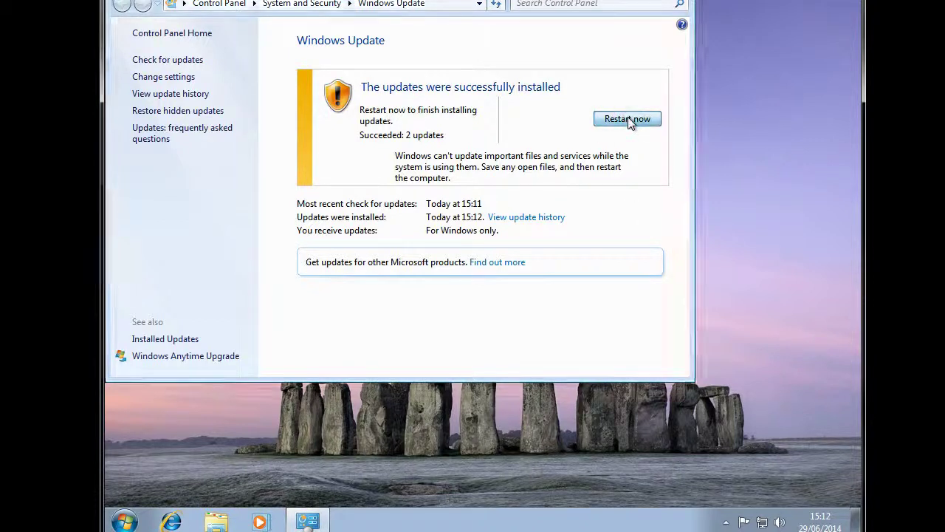